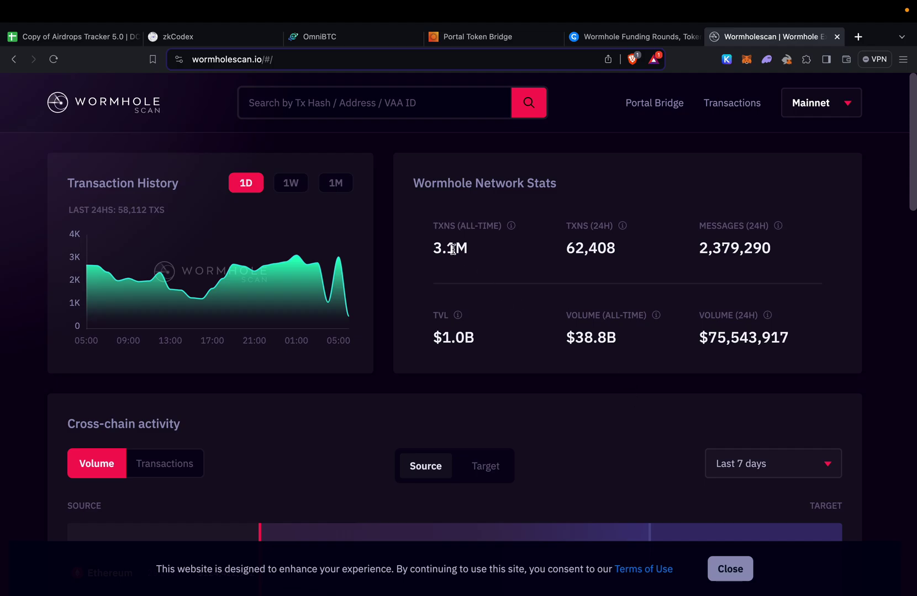
# Switch to CryptoRank's Wormhole funding rounds page showing the $225M raise at $2.5B valuation
pyautogui.click(630, 39)
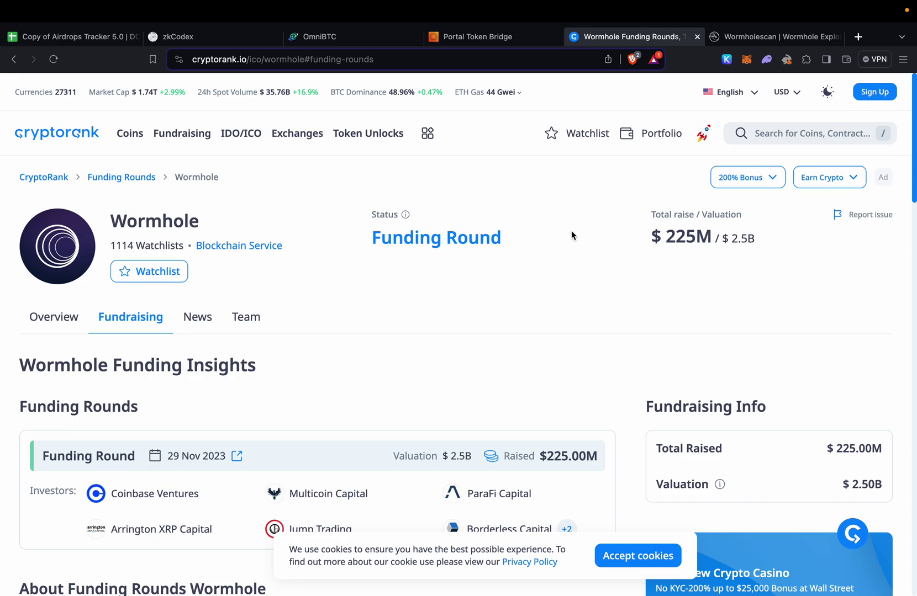
# Reload the OmniSwap BNB-to-MATIC swap page, glancing at Portal Token Bridge before returning
pyautogui.click(356, 35)
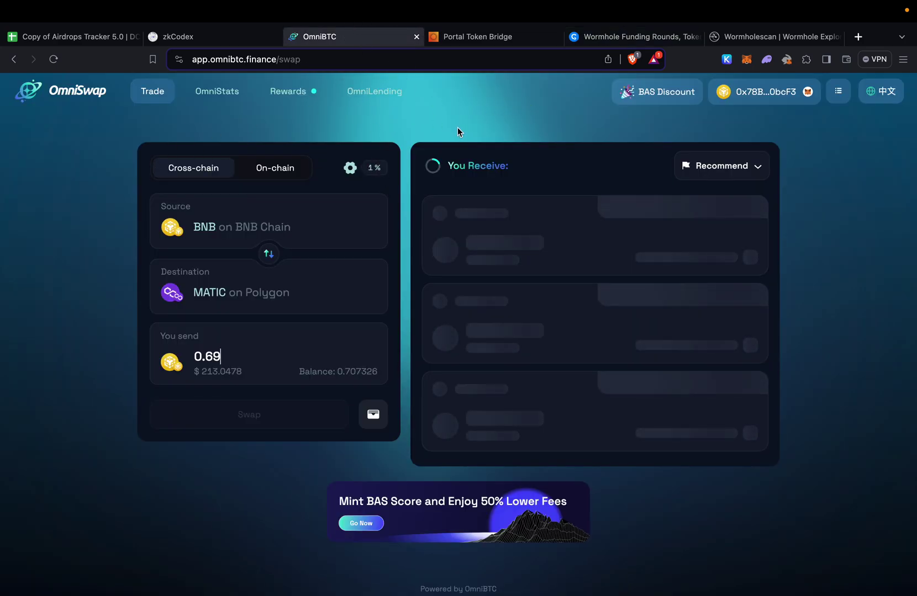
pyautogui.click(54, 59)
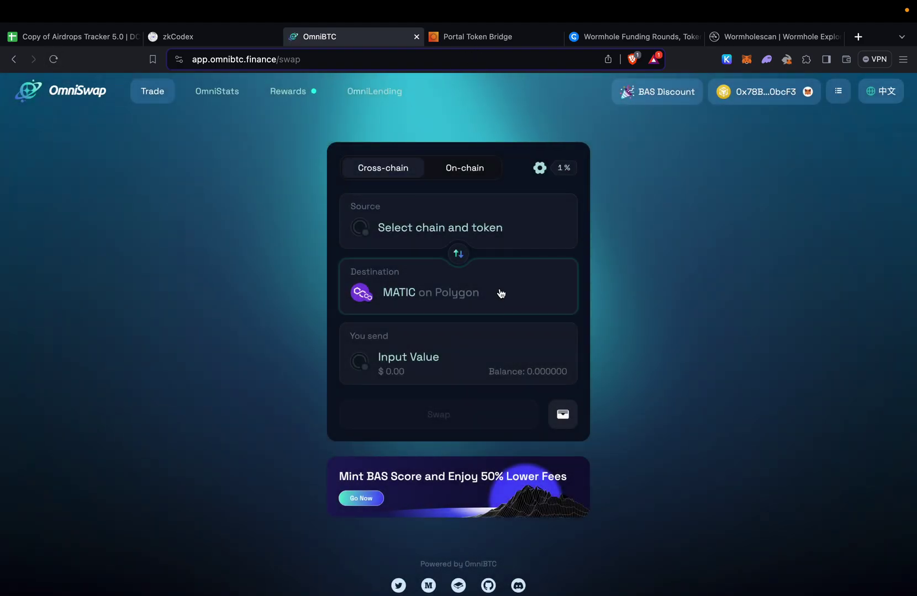
pyautogui.click(500, 36)
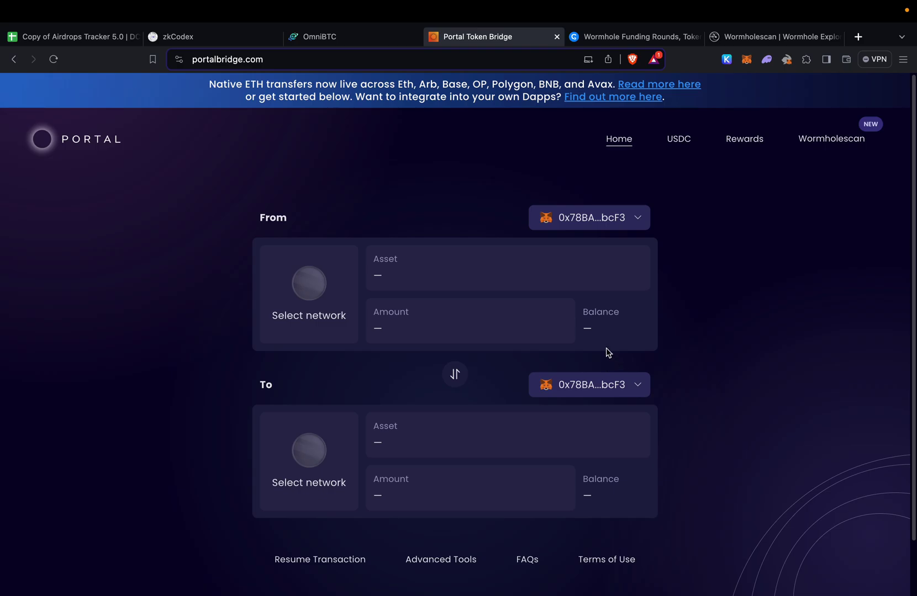
pyautogui.click(356, 40)
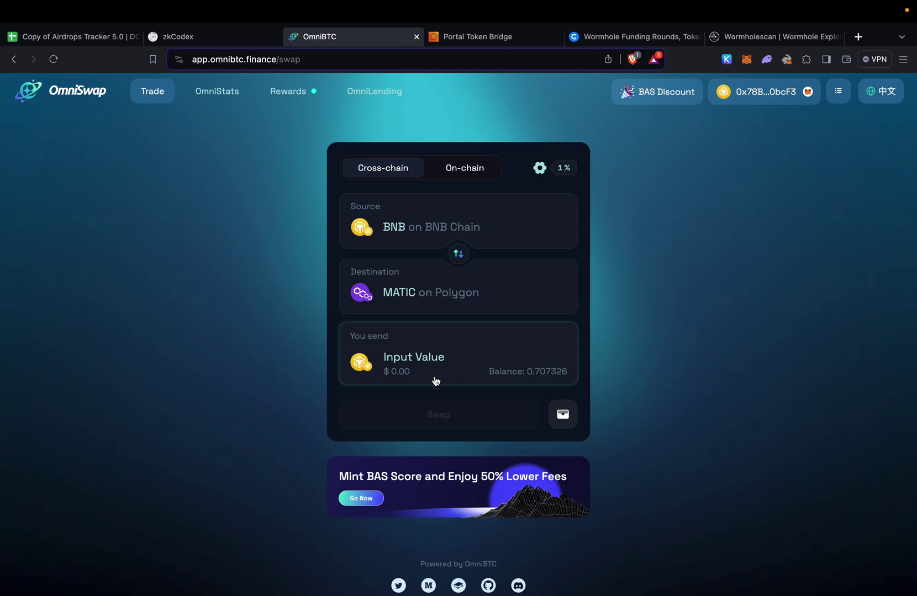
# Enter 0.69 BNB as the send amount to get MATIC route quotes
pyautogui.click(431, 357)
pyautogui.write('0.69')
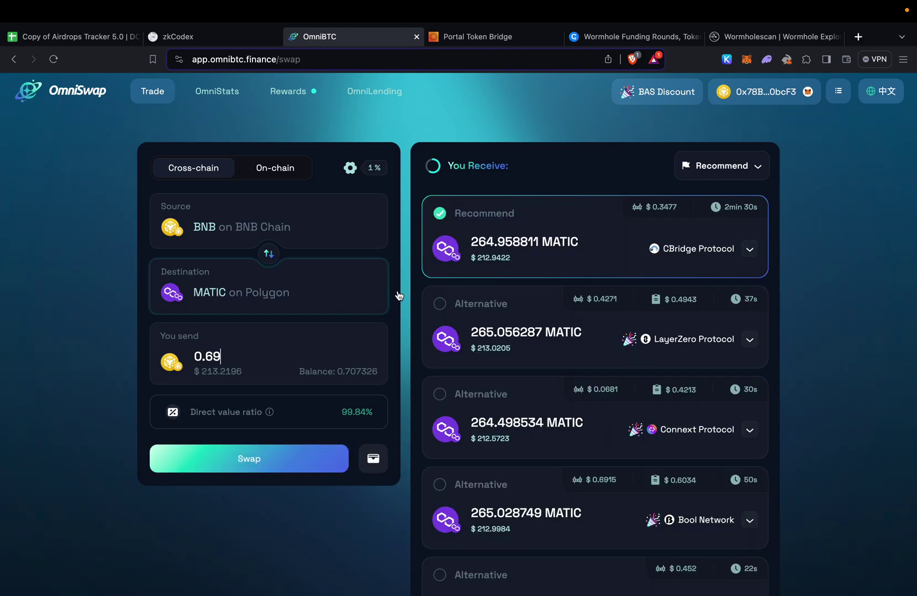
# Pick the Wormhole Protocol quote and bring up Confirm Swap for 0.69 BNB to 260.580203 MATIC
pyautogui.scroll(-2, 807, 419)
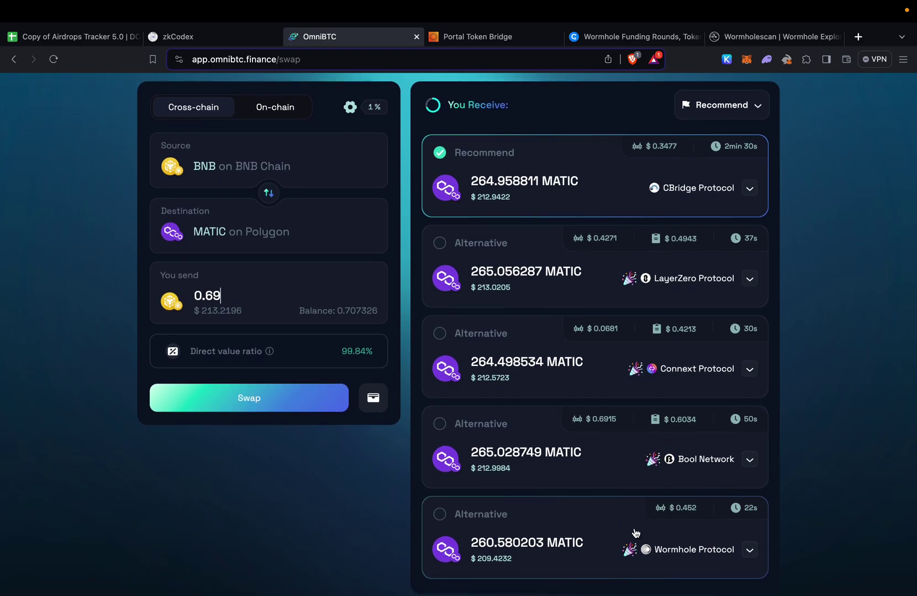
pyautogui.click(635, 532)
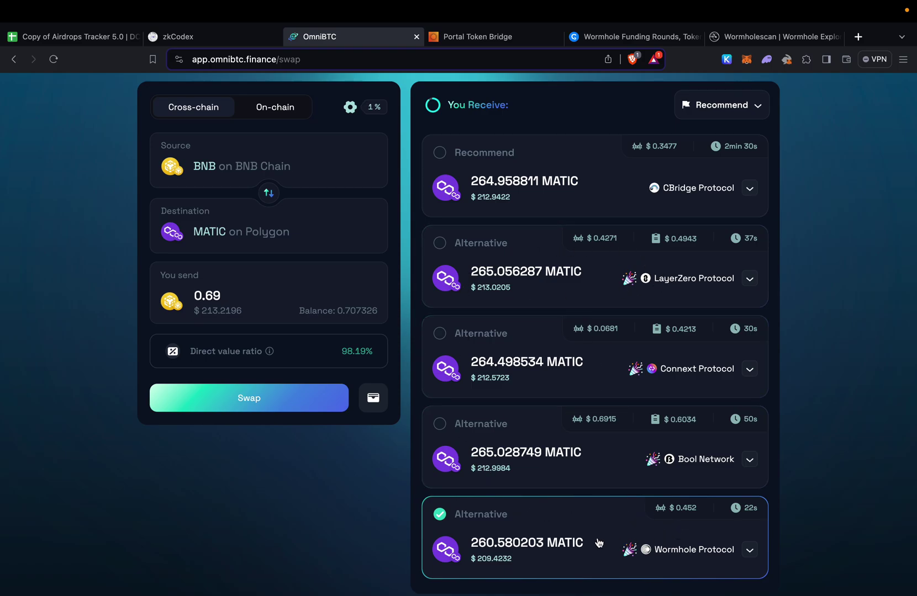
pyautogui.click(238, 399)
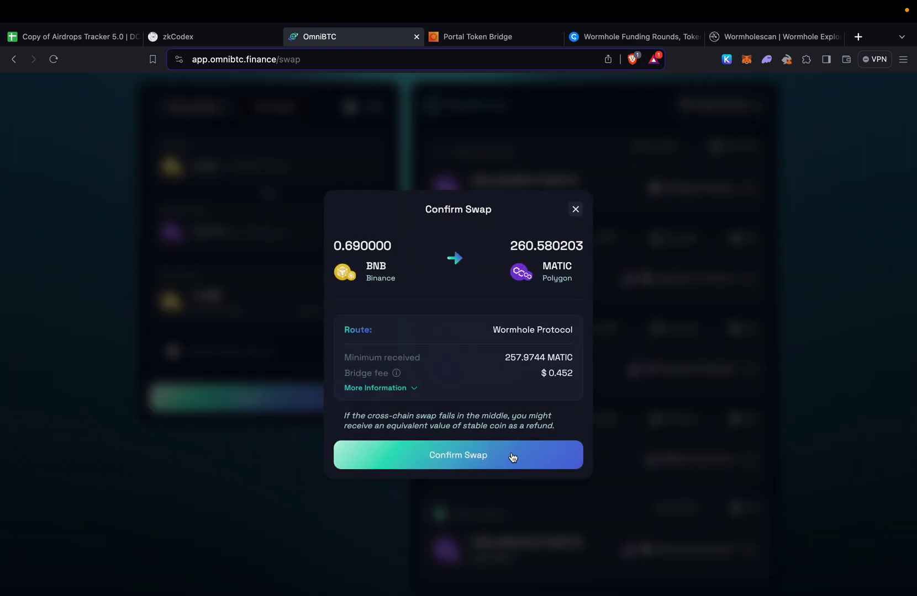
# Confirm the 0.69 BNB swap, approve it in MetaMask, and return to Wormholescan stats
pyautogui.click(510, 455)
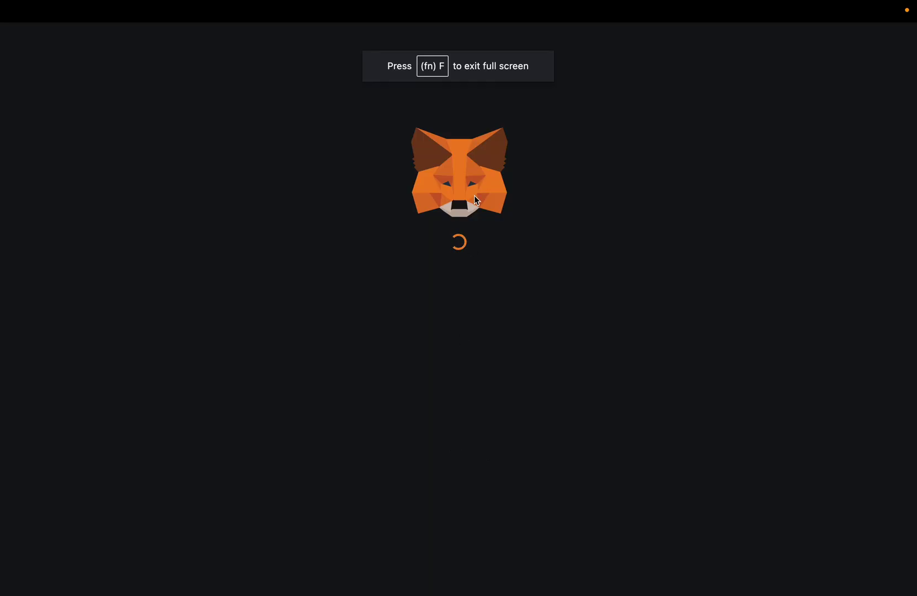
pyautogui.click(514, 464)
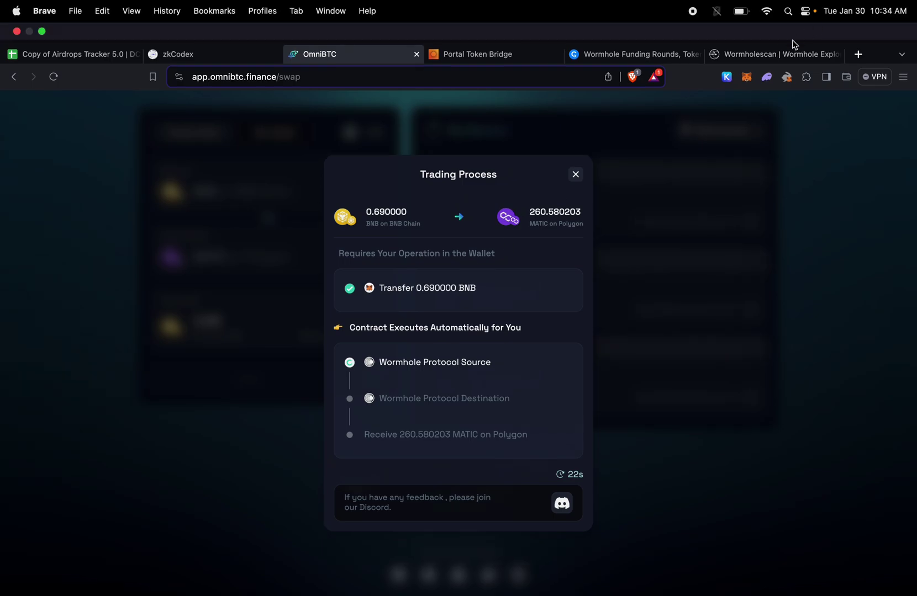
pyautogui.click(775, 55)
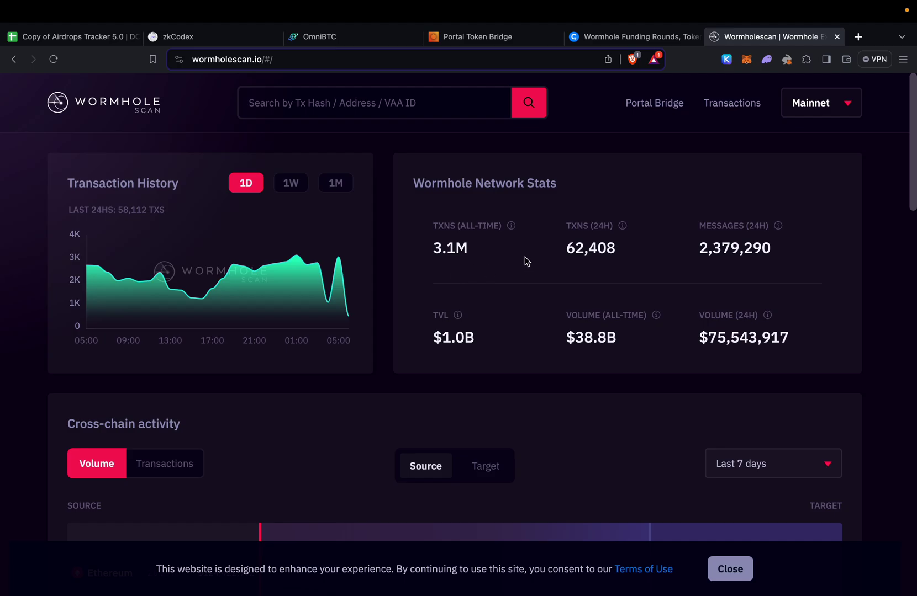
# Switch to the Portal Token Bridge page with its empty transfer form
pyautogui.click(529, 38)
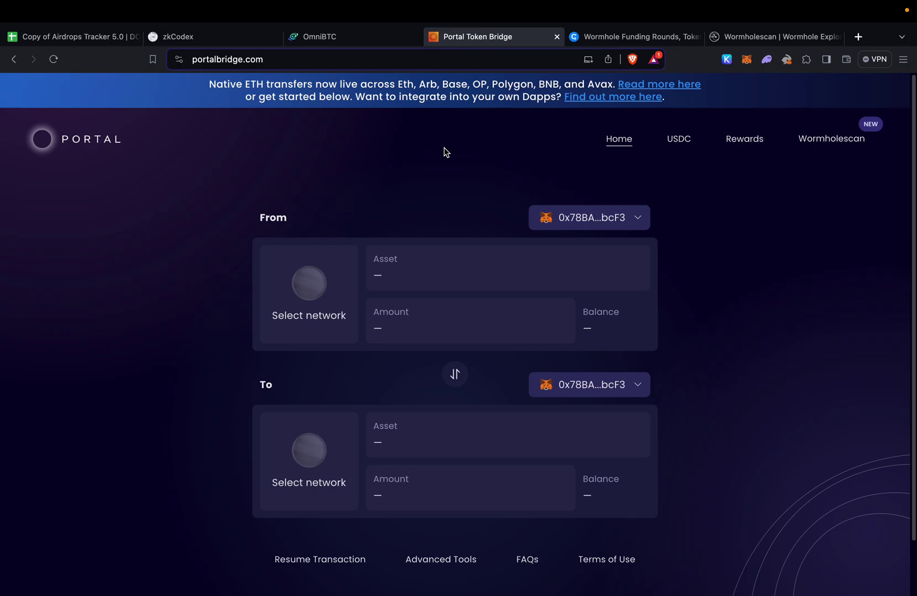
# Choose ETH on Base as the source and Arbitrum as destination, keeping ETH as received asset
pyautogui.click(291, 300)
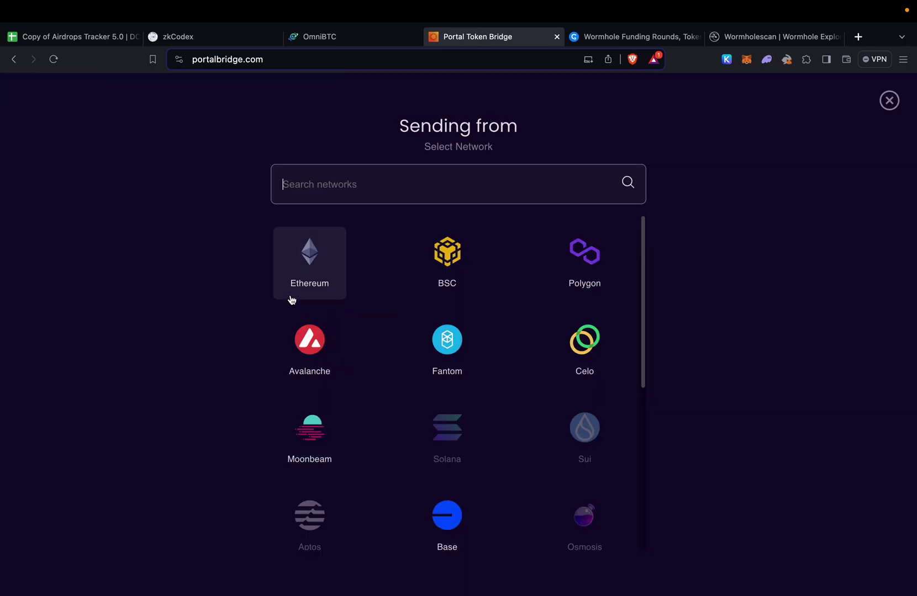
pyautogui.click(460, 511)
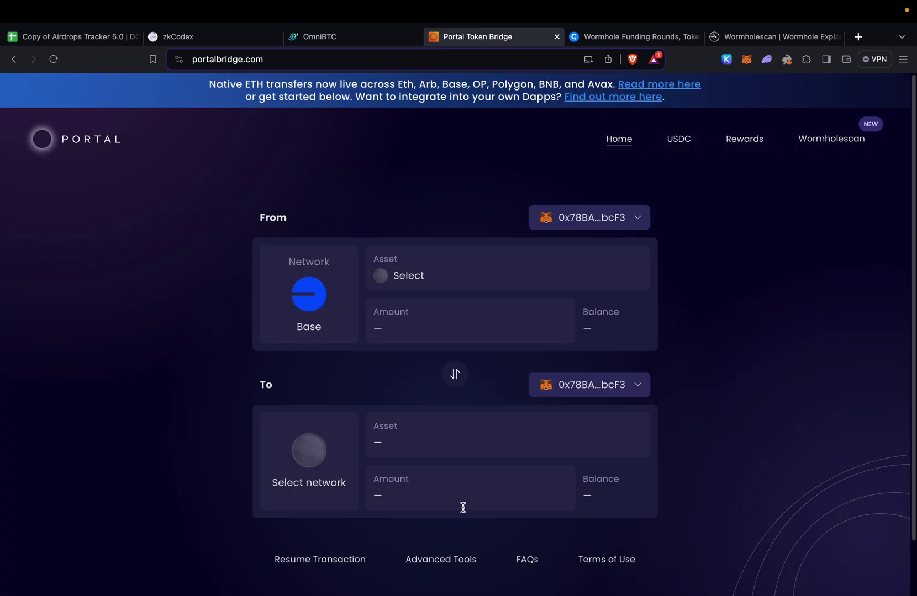
pyautogui.click(472, 272)
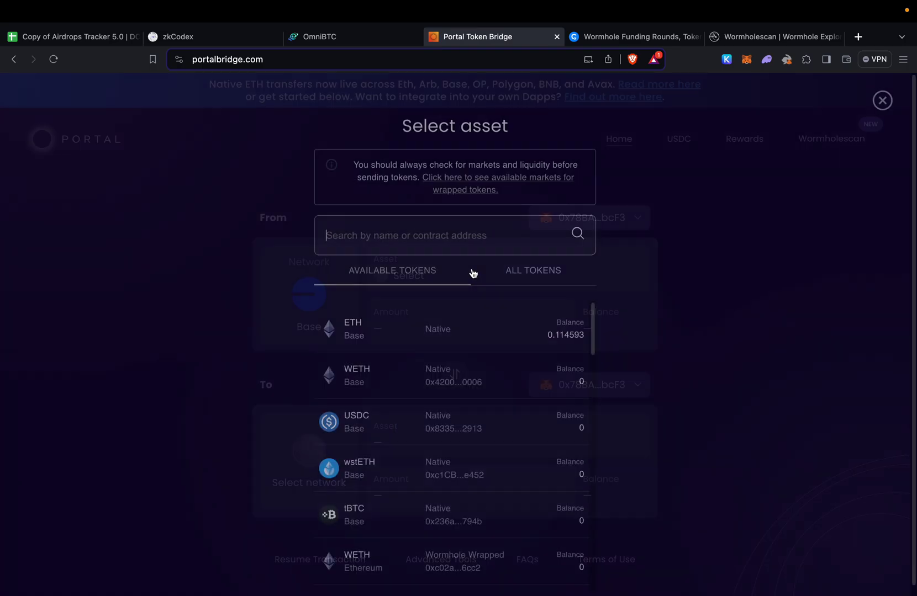
pyautogui.click(523, 328)
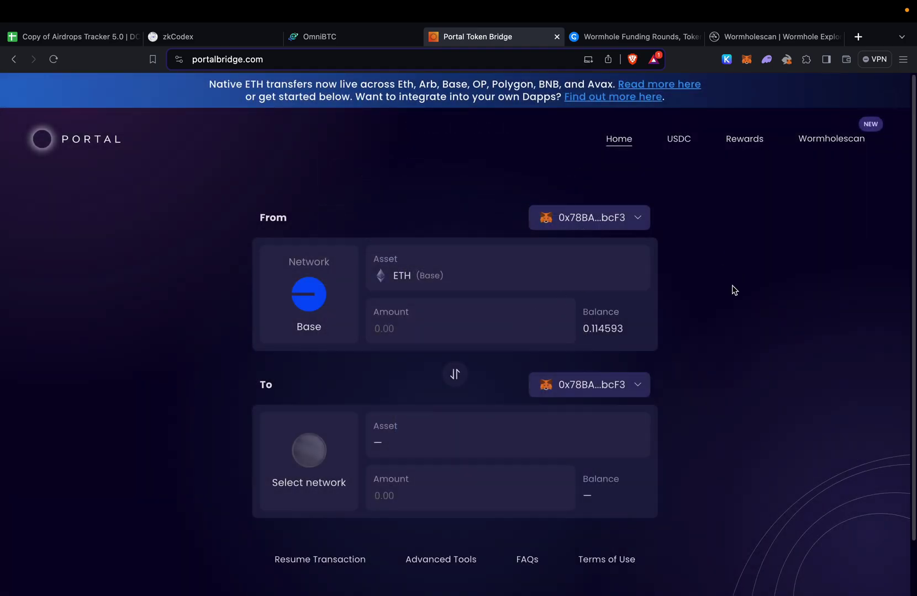
pyautogui.click(346, 457)
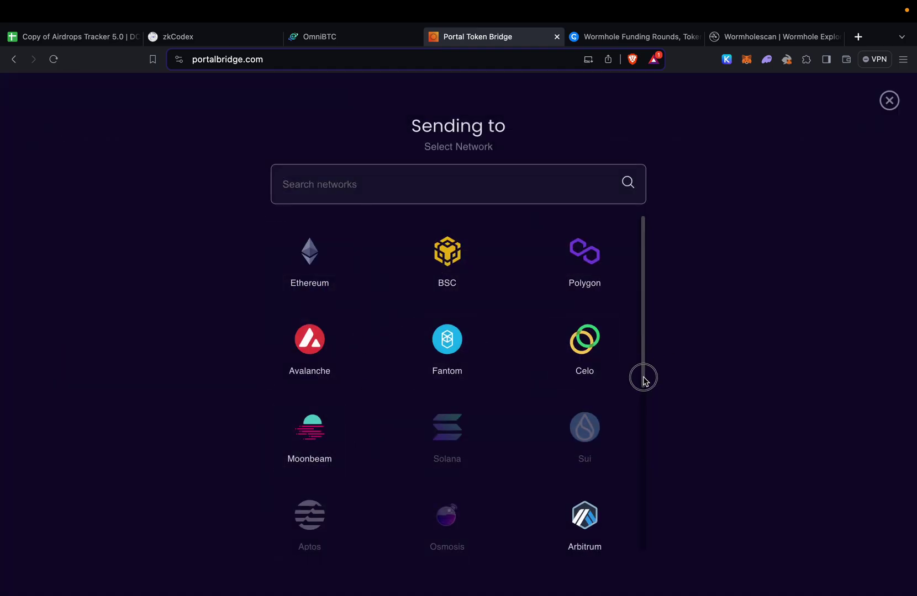
pyautogui.moveTo(642, 377); pyautogui.dragTo(642, 445)
pyautogui.click(584, 389)
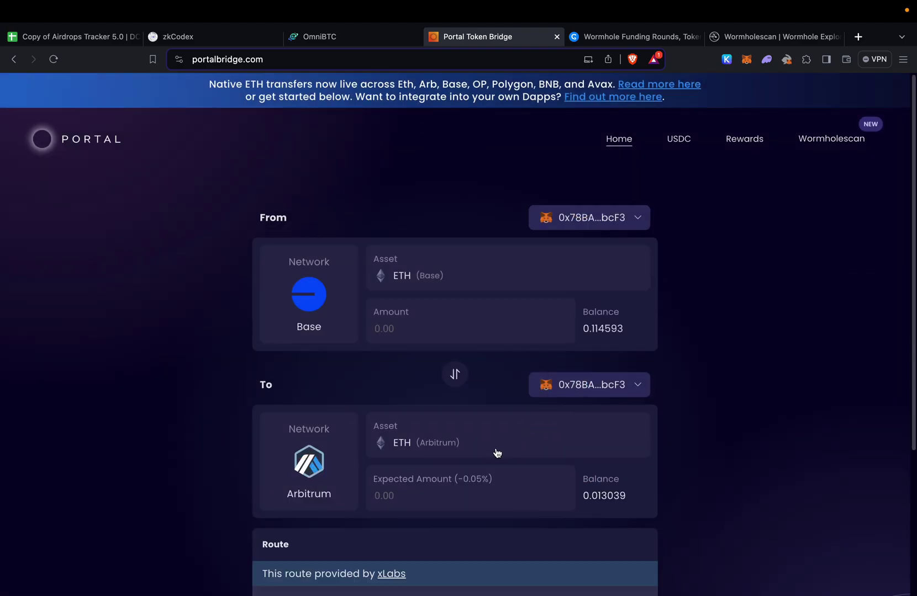
pyautogui.click(442, 434)
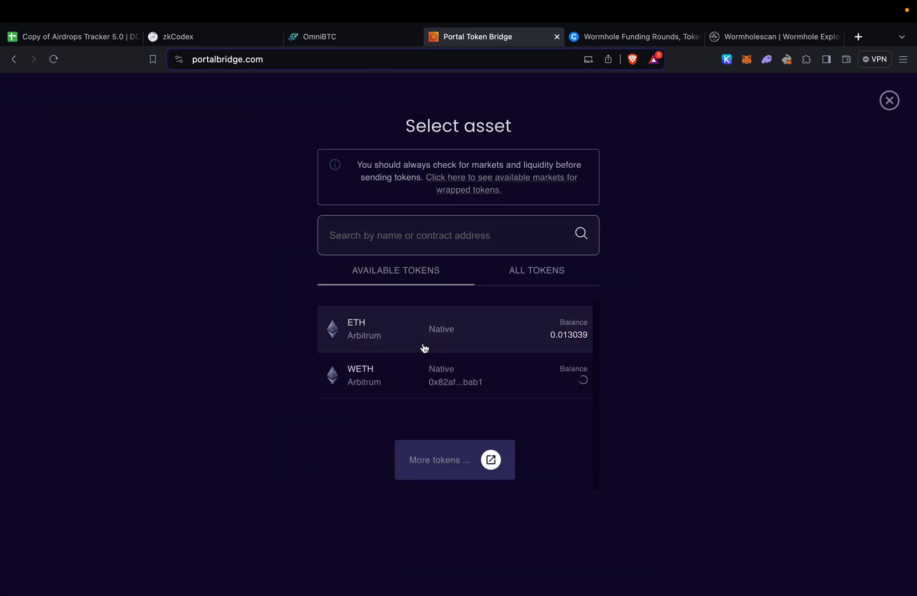
pyautogui.click(889, 101)
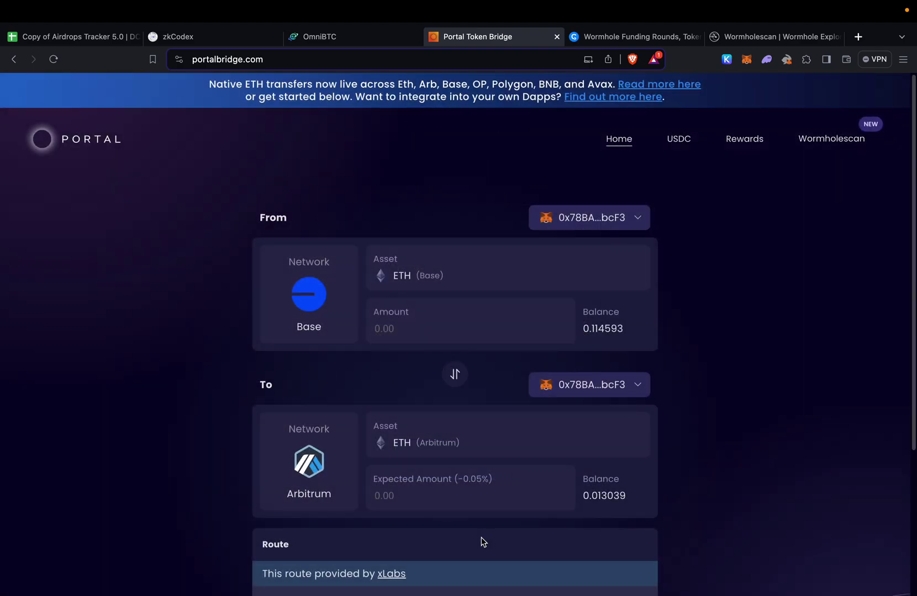
# Enter 0.05 as the bridge amount, then reload the page to clear the error
pyautogui.click(433, 318)
pyautogui.write('0.1')
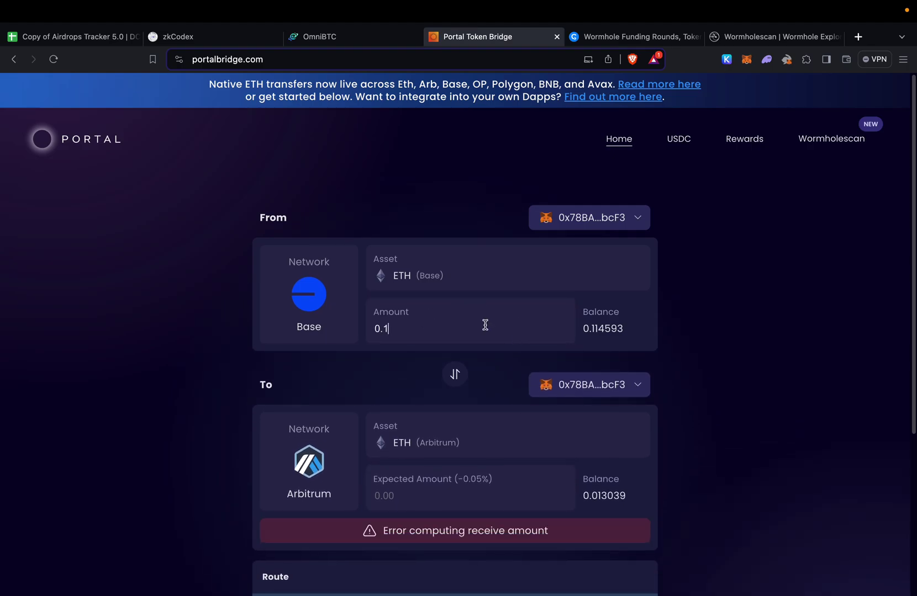
pyautogui.press('BackSpace')
pyautogui.write('05')
pyautogui.scroll(-4, 435, 445)
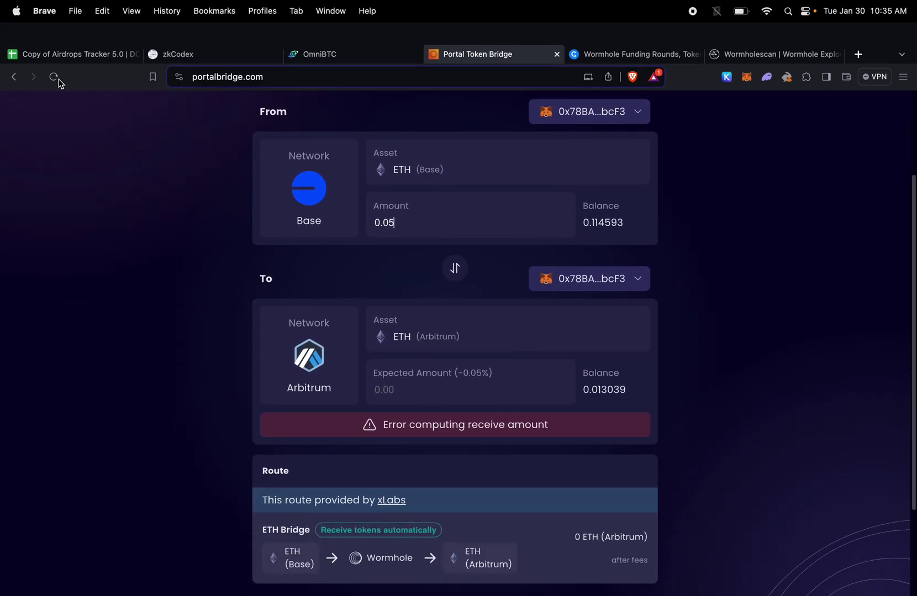
pyautogui.click(54, 77)
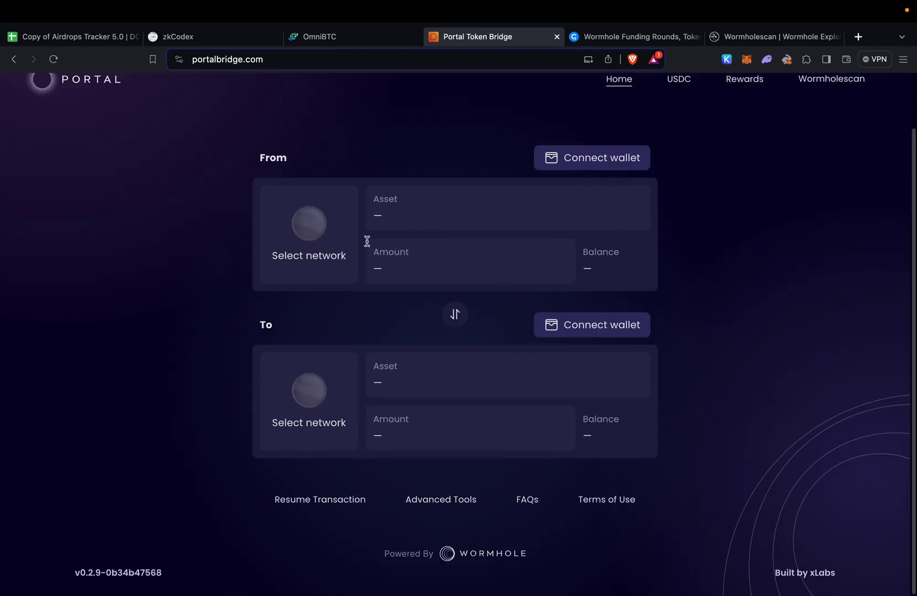
# Reselect ETH on Base, connect MetaMask as the sending wallet, and enter 0.0 as the amount
pyautogui.click(329, 255)
pyautogui.click(466, 530)
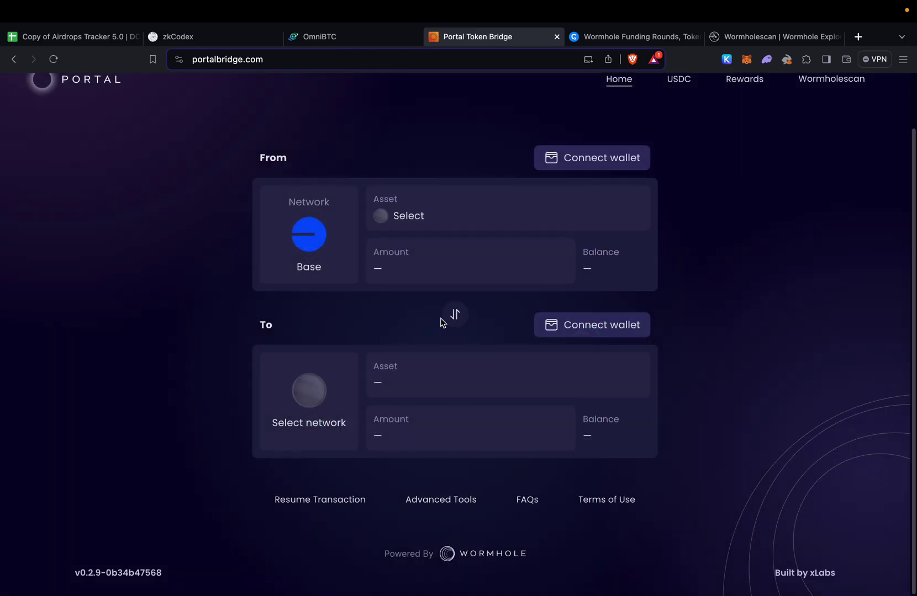
pyautogui.click(416, 232)
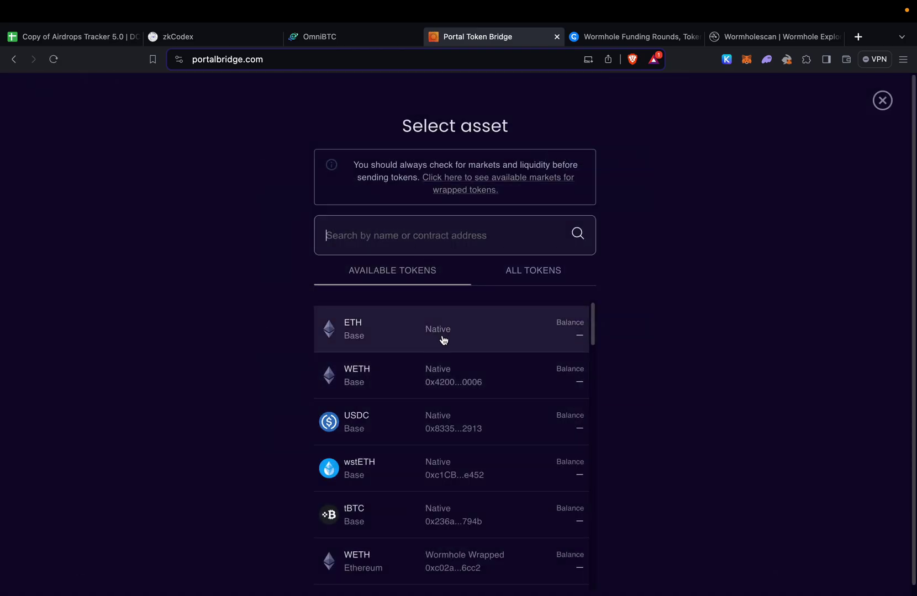
pyautogui.click(463, 333)
pyautogui.click(609, 167)
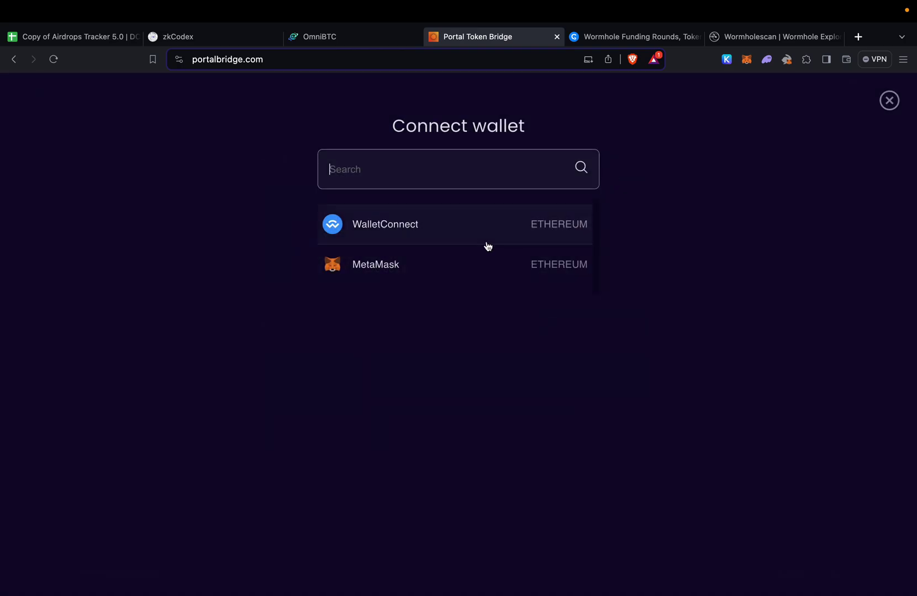
pyautogui.click(438, 258)
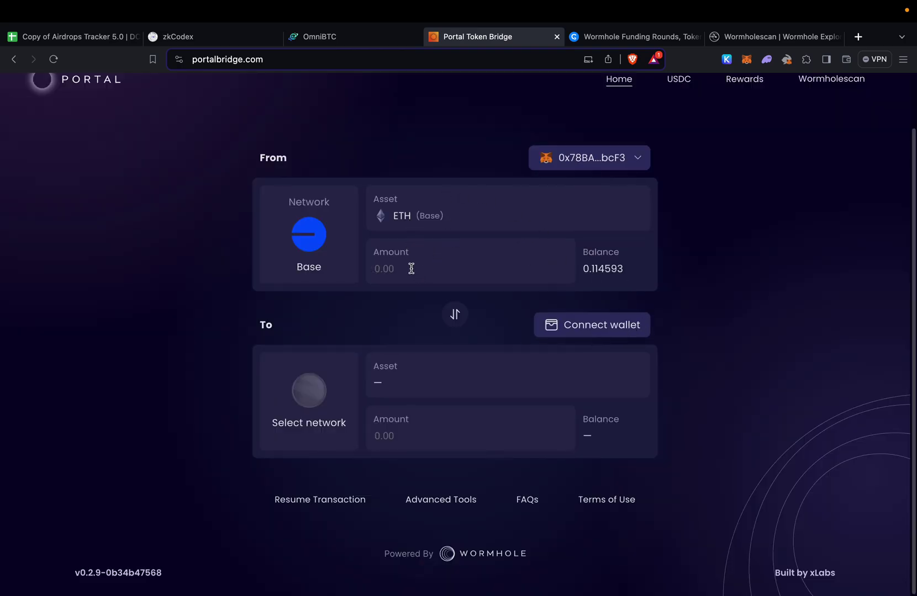
pyautogui.write('0.0')
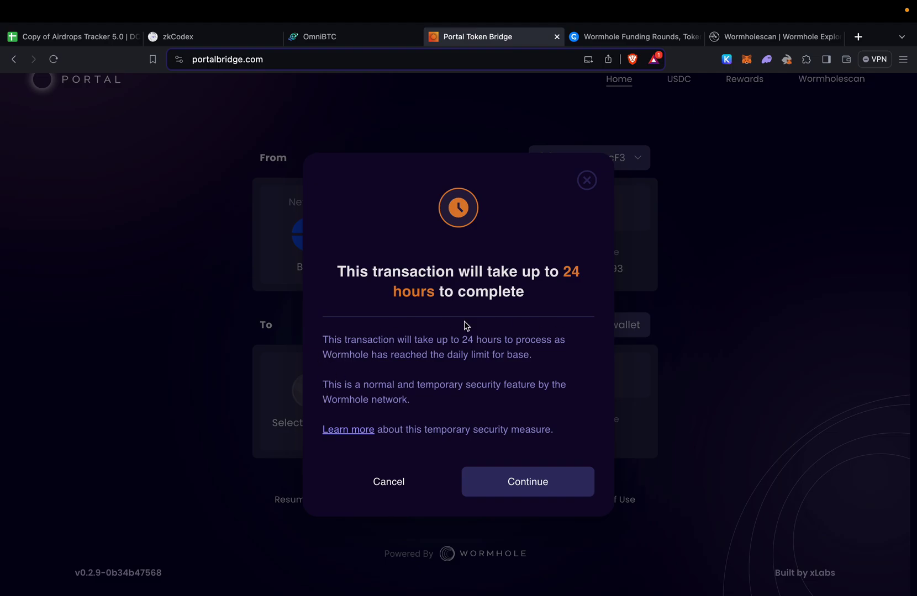
# Dismiss the 24-hour delay warning and change the amount to 0.01 ETH
pyautogui.click(584, 186)
pyautogui.click(409, 270)
pyautogui.press('BackSpace')
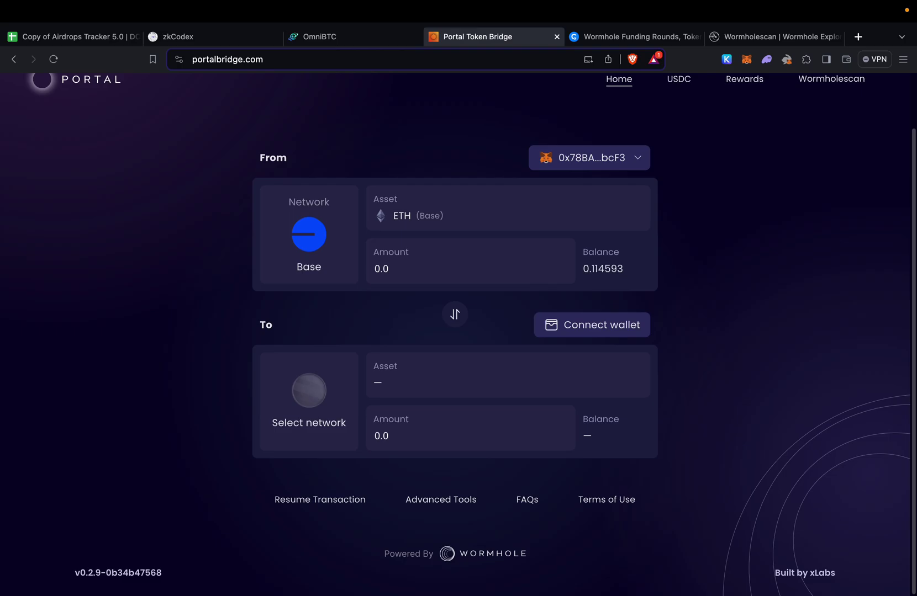
pyautogui.write('1')
# Connect MetaMask as the receiving wallet and make Arbitrum the destination network
pyautogui.click(618, 335)
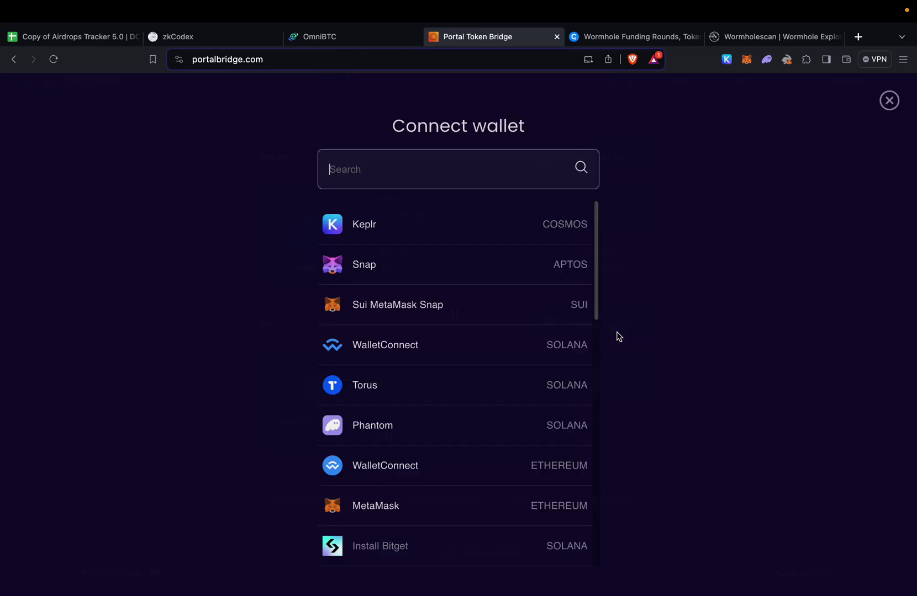
pyautogui.click(423, 514)
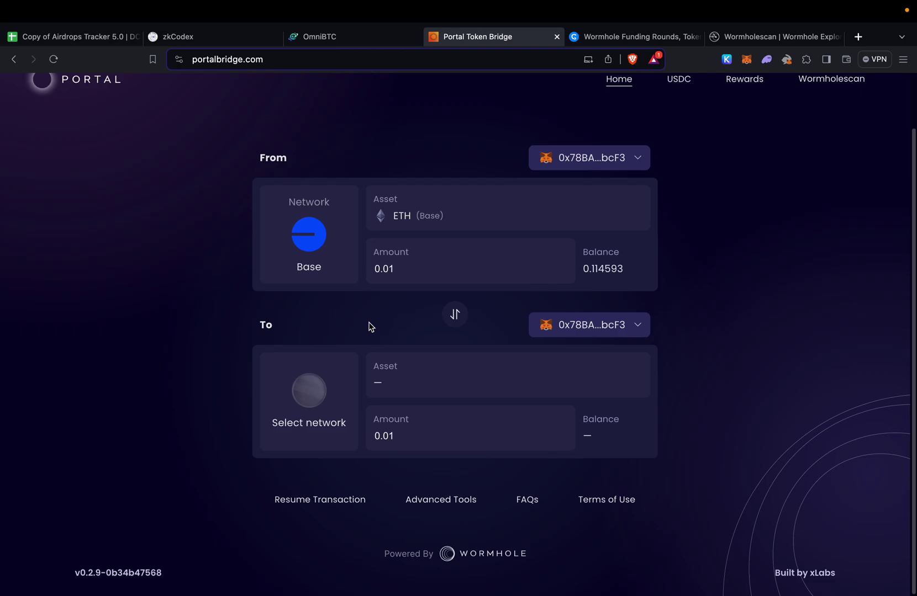
pyautogui.click(320, 400)
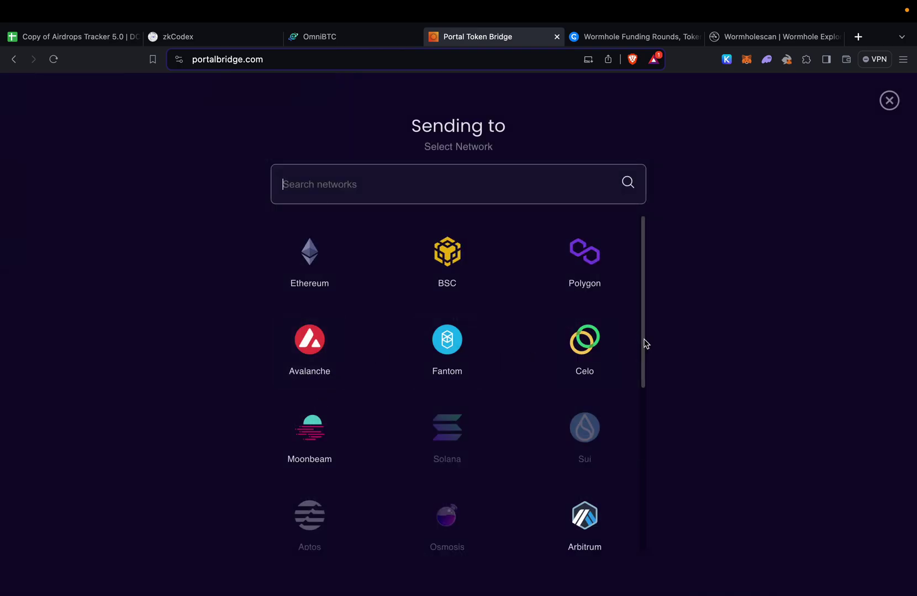
pyautogui.moveTo(645, 344); pyautogui.dragTo(638, 396)
pyautogui.click(584, 413)
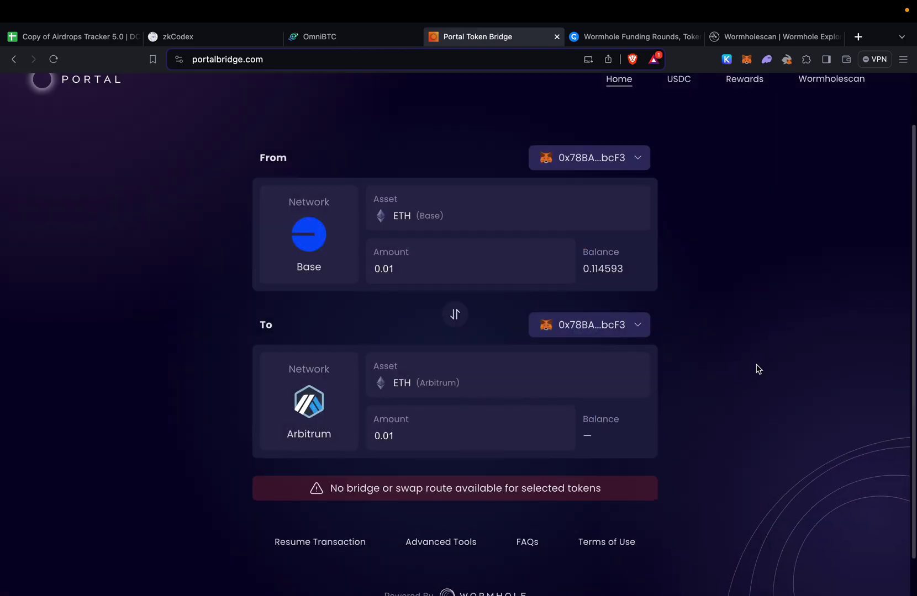
pyautogui.scroll(-5, 716, 376)
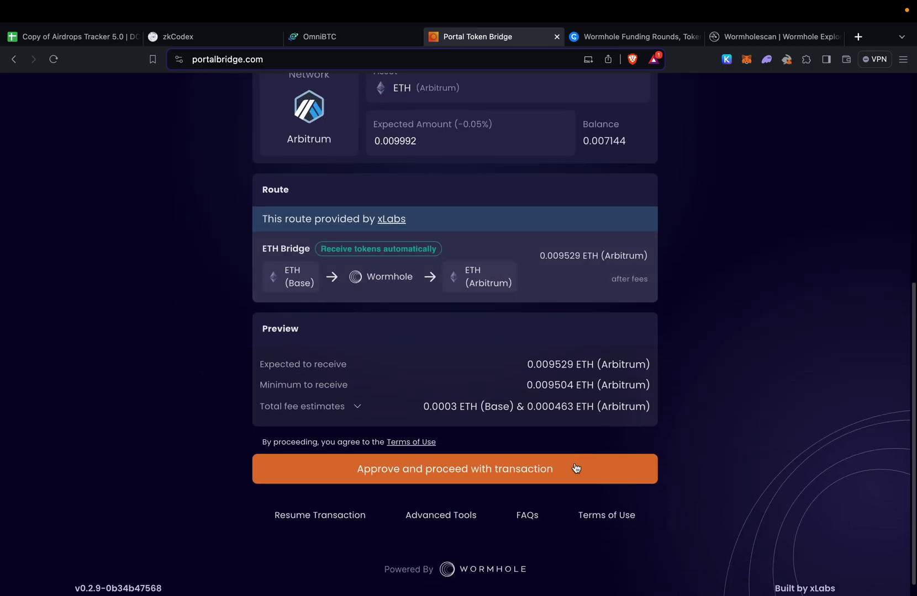
# Approve the 0.01 ETH transfer, switching MetaMask to Base and confirming after one retry
pyautogui.click(575, 469)
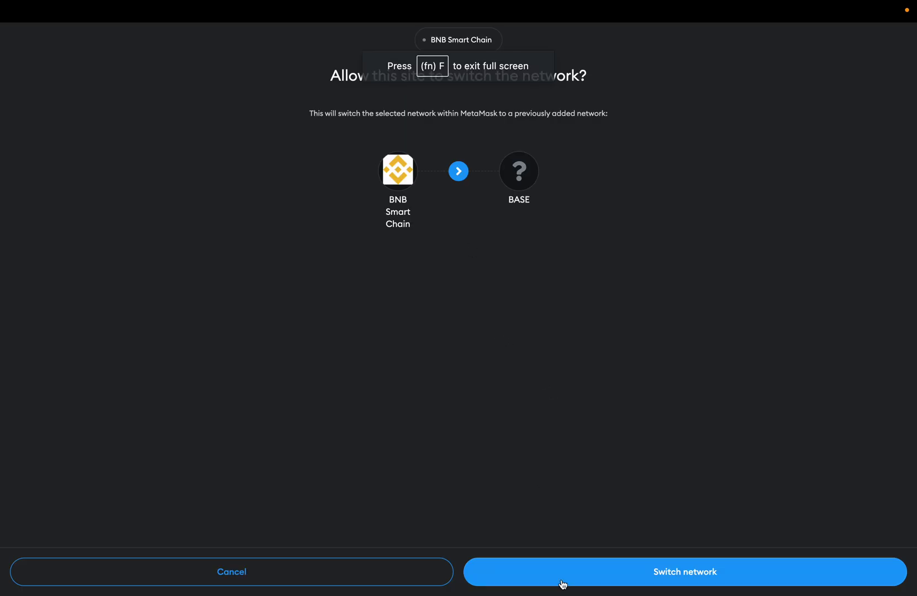
pyautogui.click(558, 581)
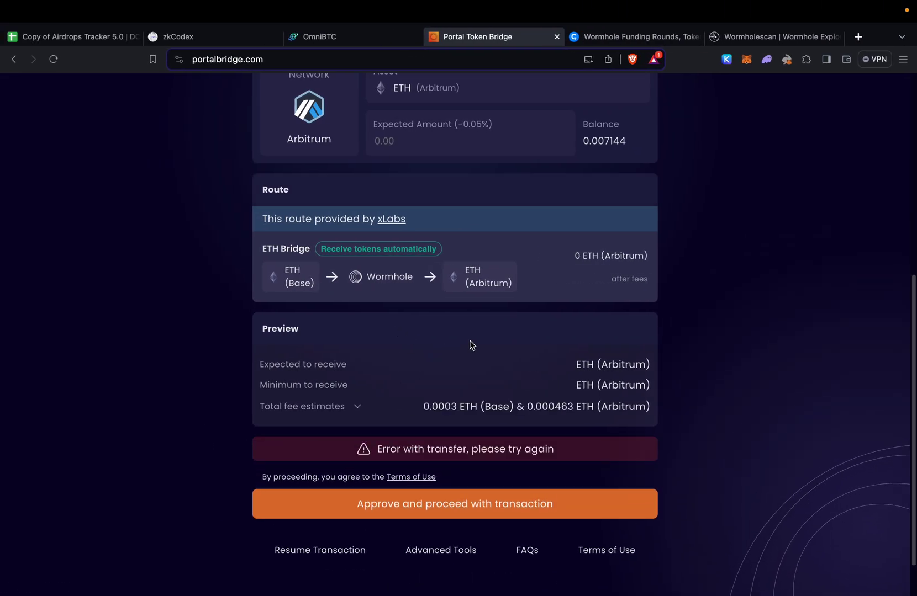
pyautogui.click(446, 502)
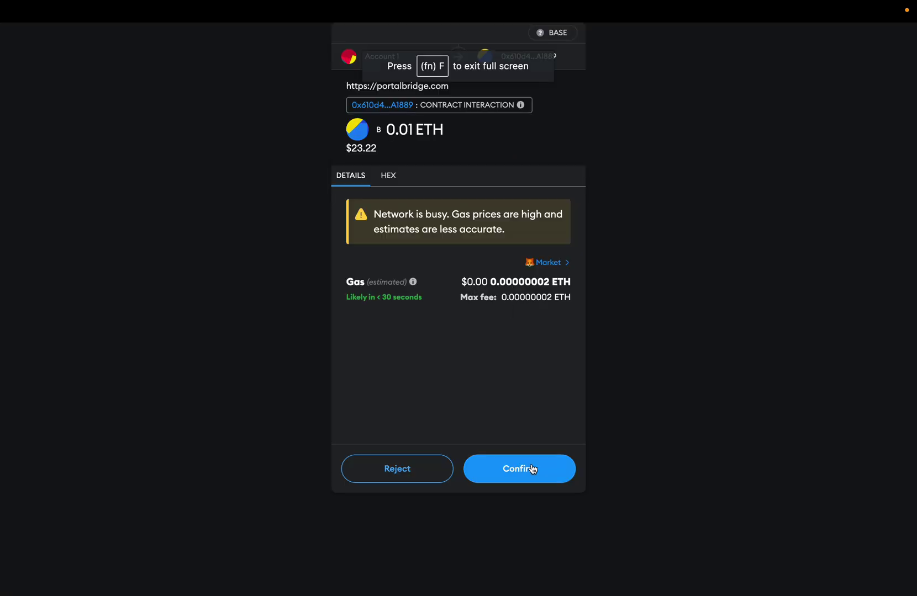
pyautogui.click(524, 470)
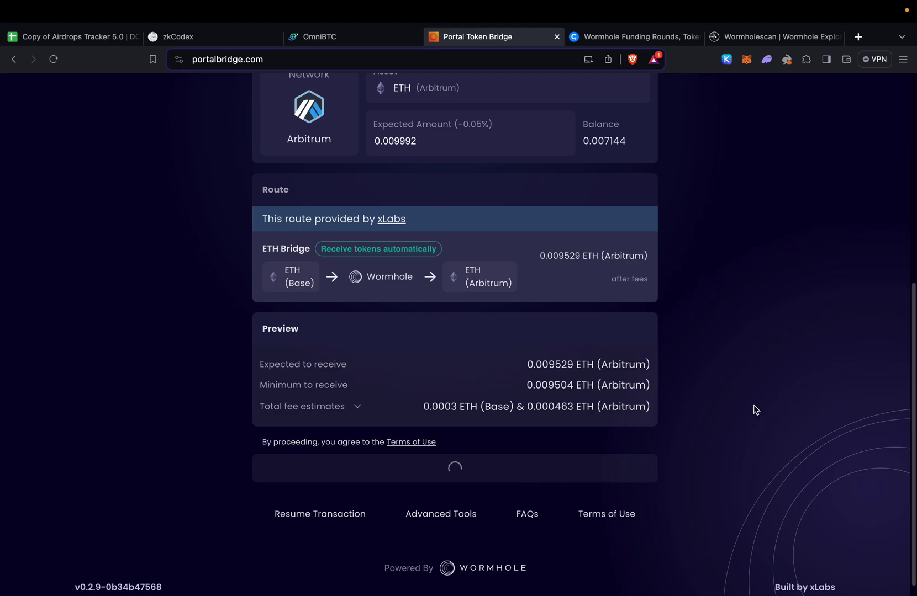
# Scroll up to view the transfer tracker awaiting Wormhole network consensus
pyautogui.scroll(5, 900, 299)
pyautogui.moveTo(762, 403); pyautogui.dragTo(908, 243)
pyautogui.scroll(3, 910, 240)
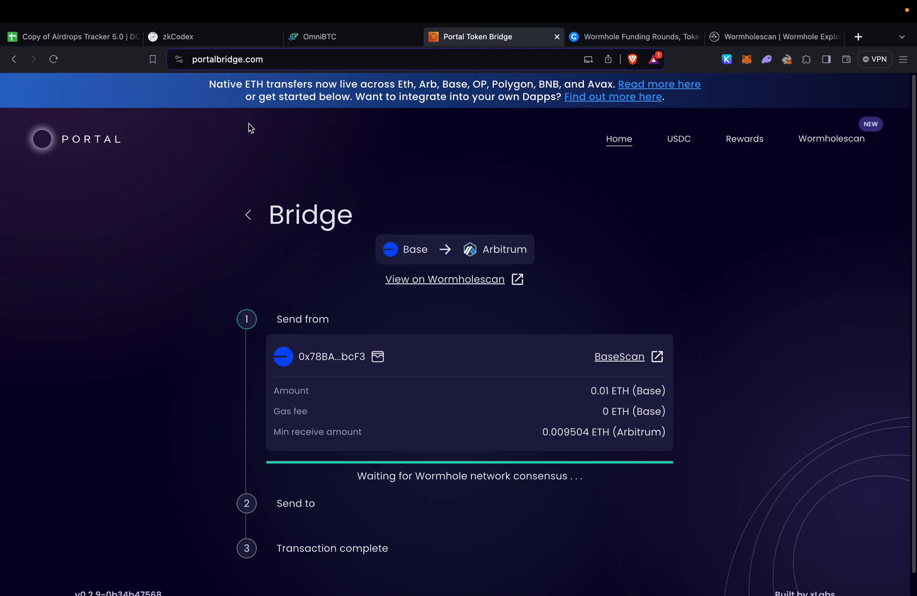
# Review the wallet's refreshed zkCodex Wormhole stats: 1966.50 $ volume and 13 interactions
pyautogui.click(246, 38)
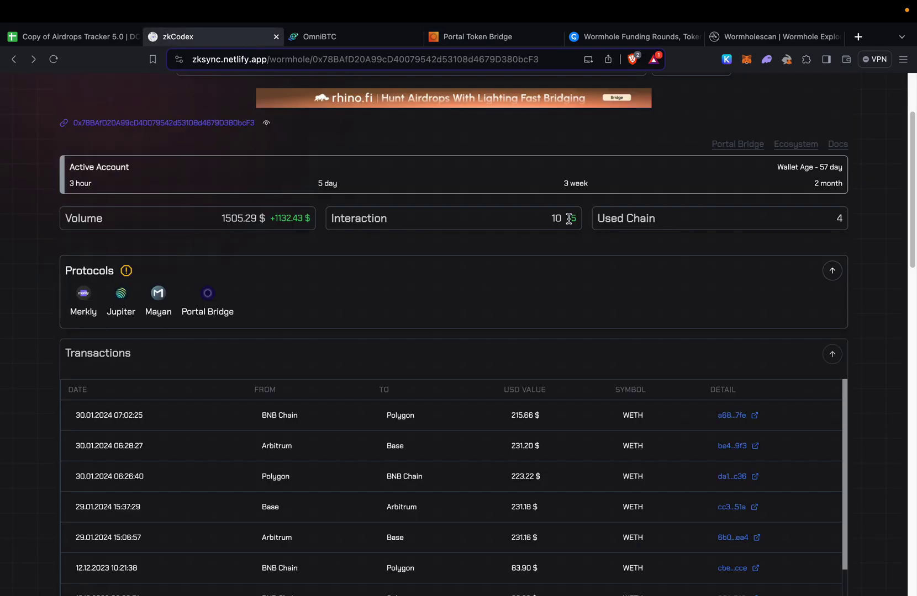
pyautogui.scroll(-1, 383, 380)
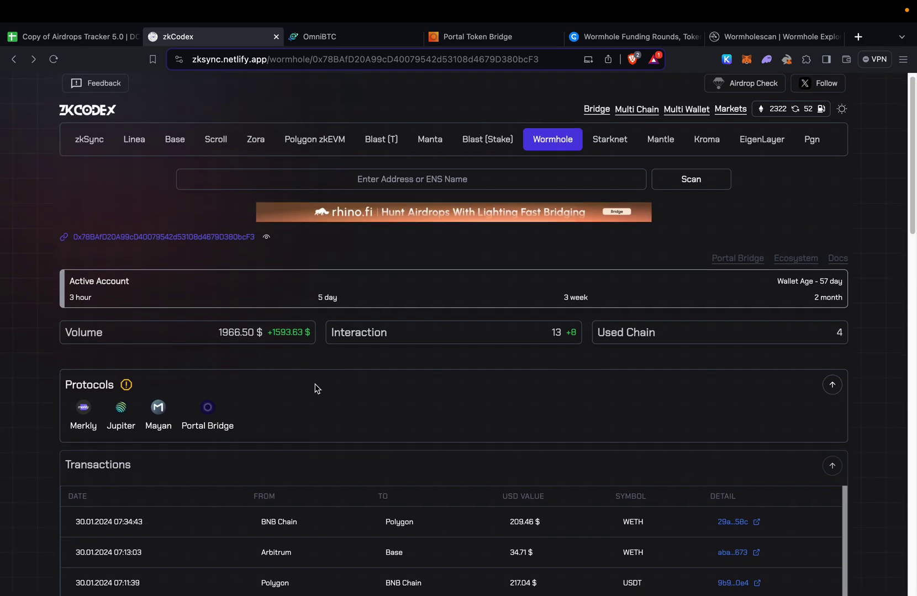
pyautogui.scroll(-3, 503, 405)
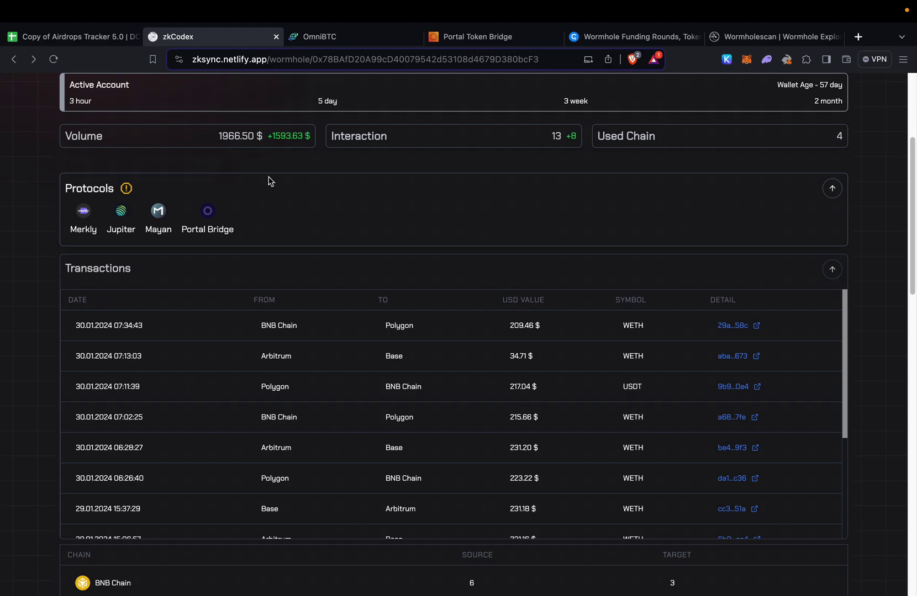
pyautogui.scroll(-3, 298, 358)
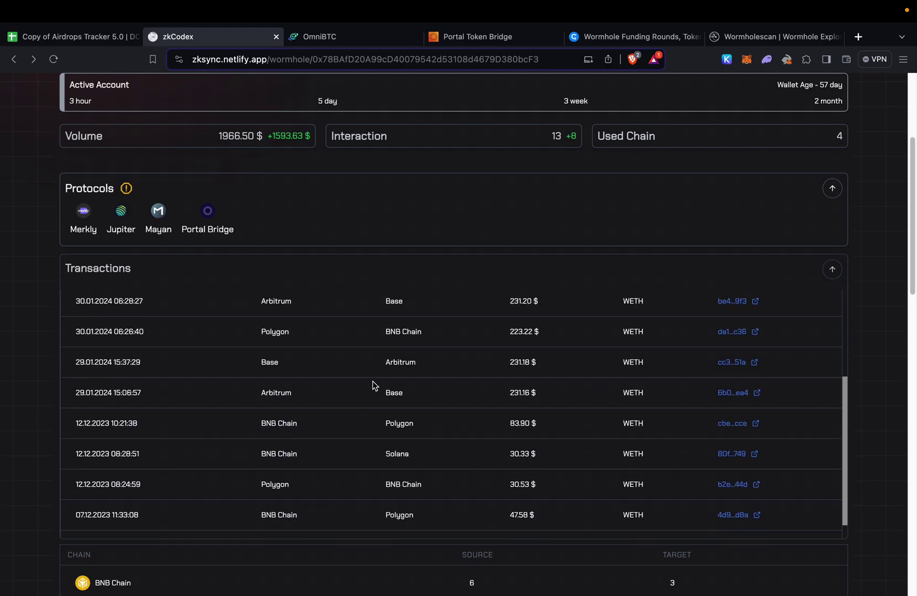
pyautogui.scroll(4, 372, 381)
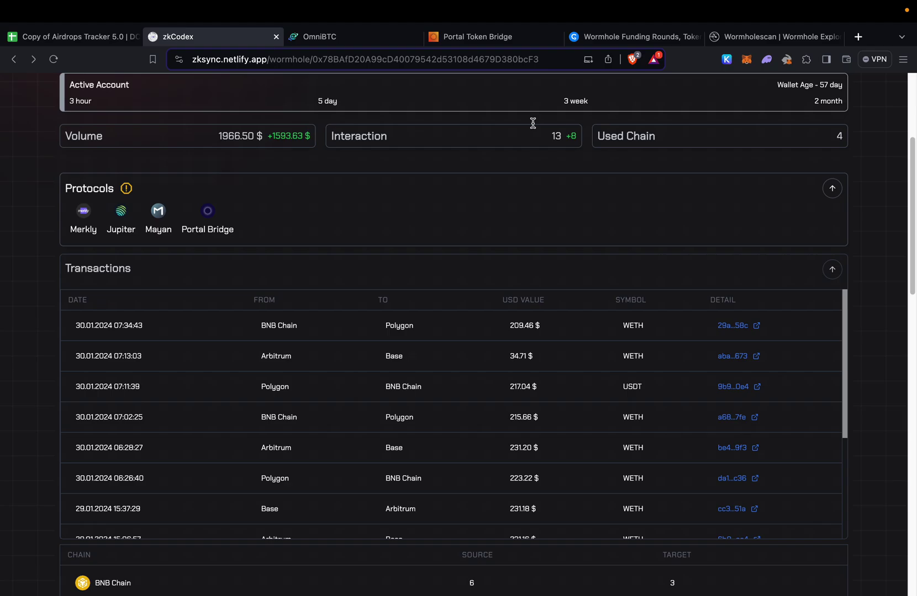
pyautogui.click(472, 37)
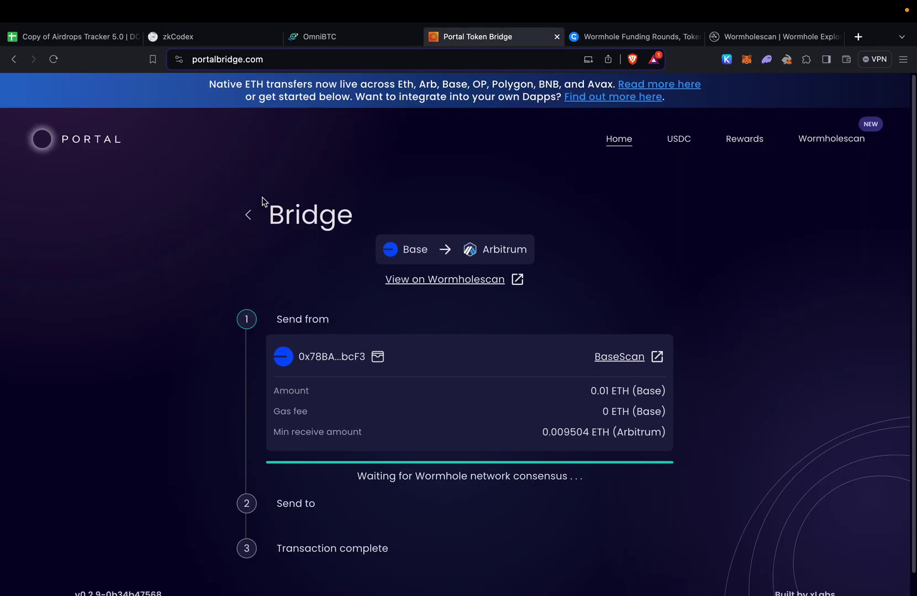
# Leave the transfer status page for an empty bridge form and browse the Sending from networks
pyautogui.click(248, 215)
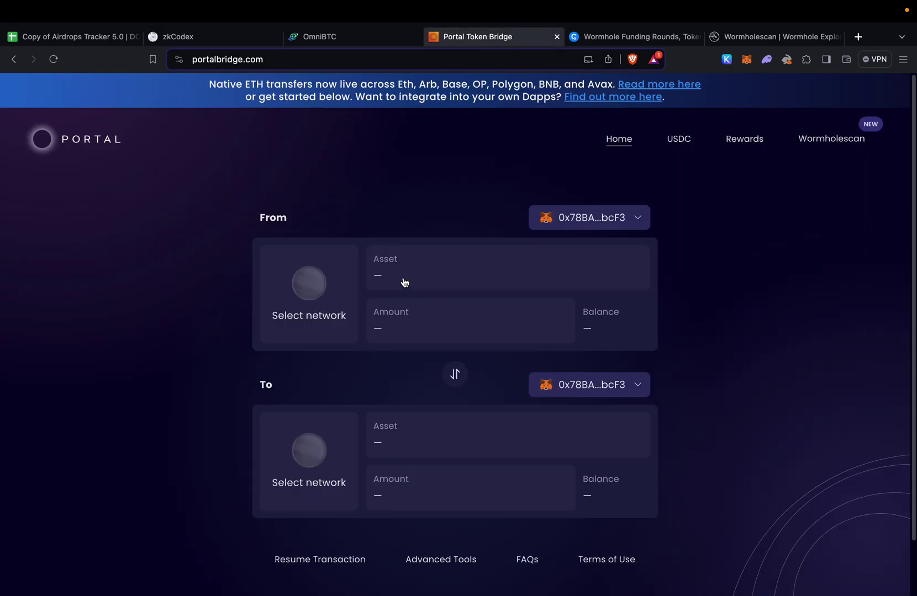
pyautogui.click(322, 294)
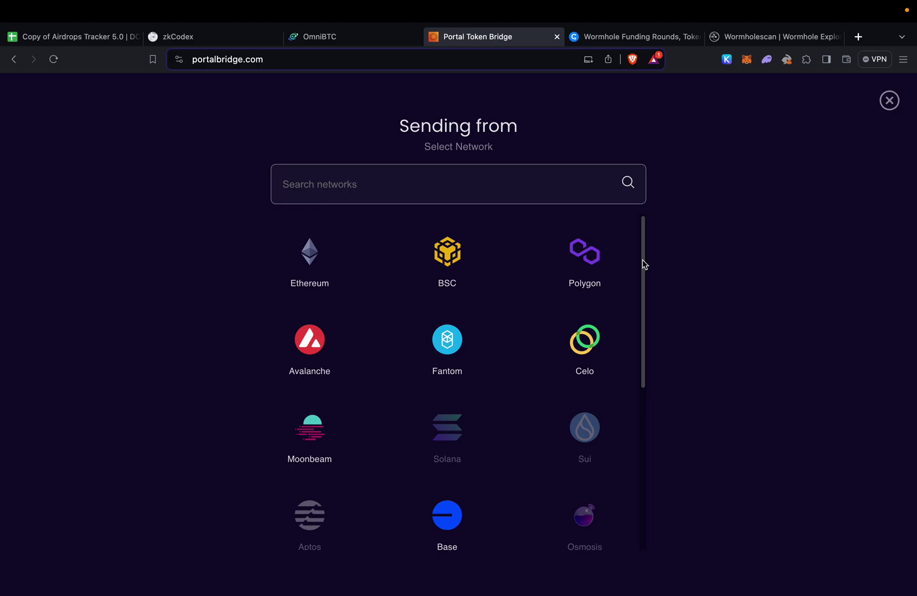
pyautogui.moveTo(645, 262); pyautogui.dragTo(645, 280)
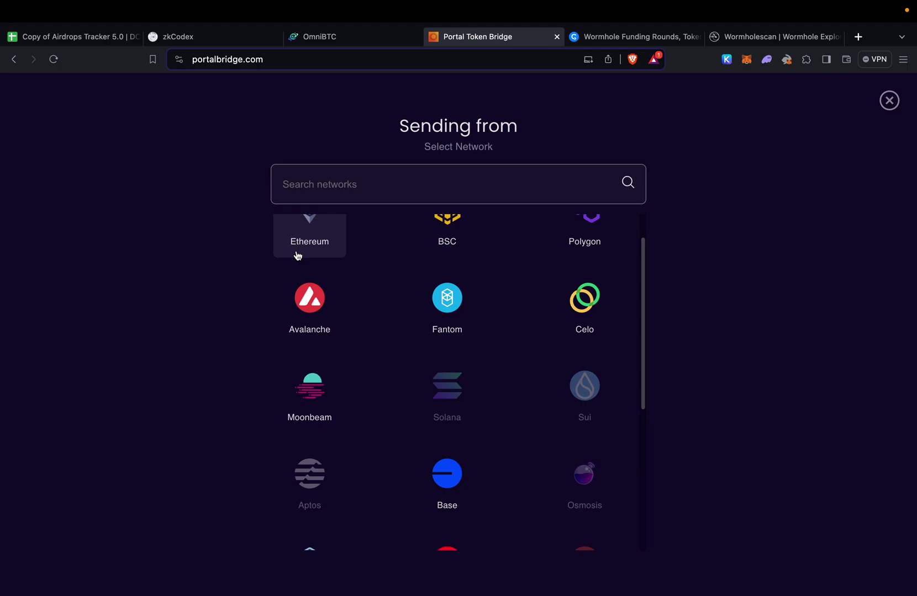
pyautogui.moveTo(644, 388); pyautogui.dragTo(645, 524)
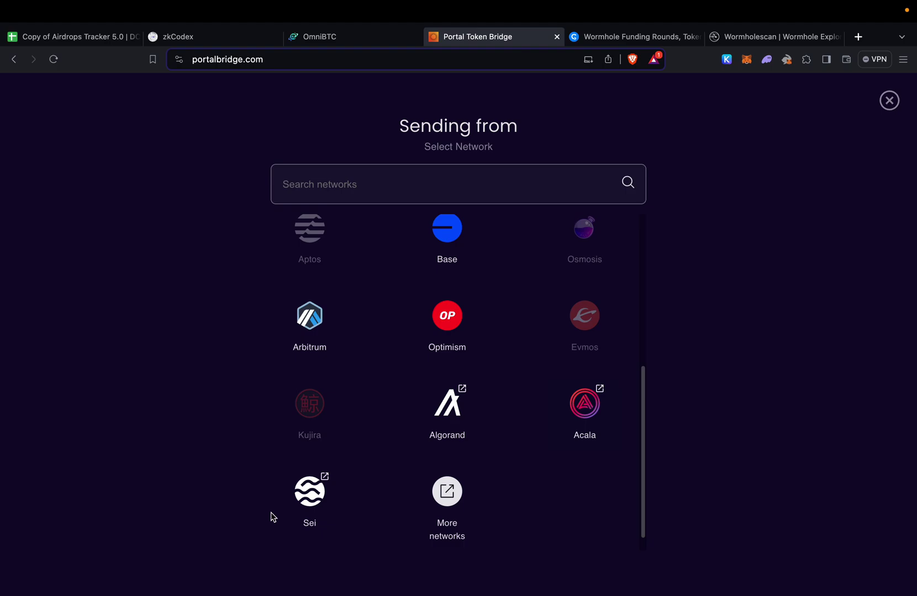